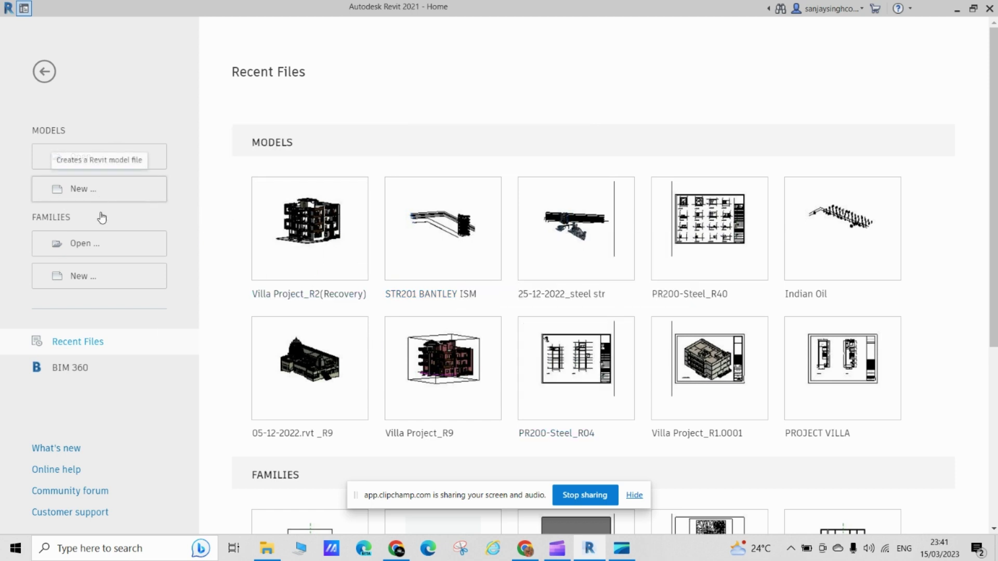
Start a new project with New... under Models on the Revit Home screen.
{"action": "left_click", "coordinate": [99, 193]}
Create a new project from the Imperial-Architectural Template.
{"action": "left_click", "coordinate": [472, 246]}
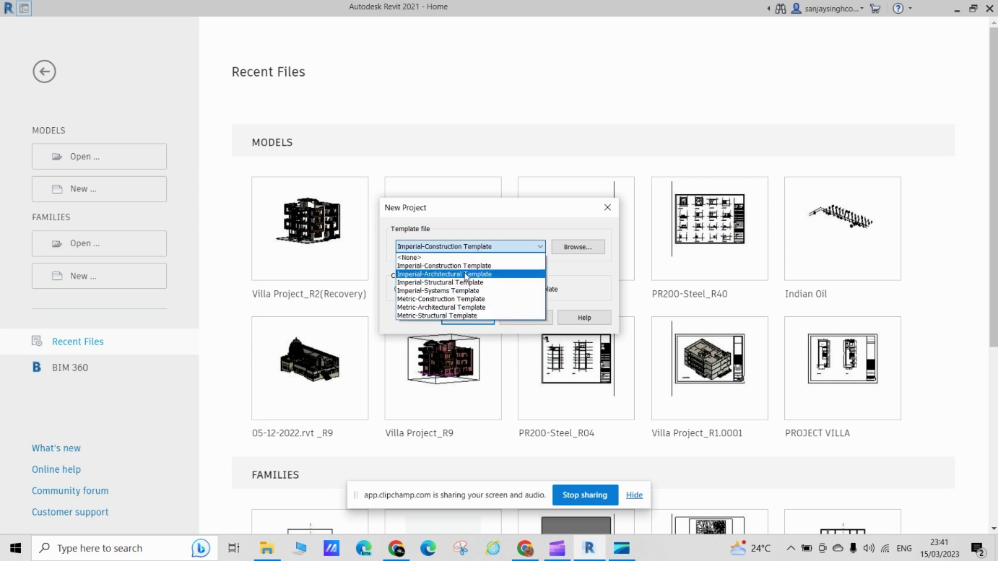
{"action": "left_click", "coordinate": [460, 274]}
{"action": "left_click", "coordinate": [468, 317]}
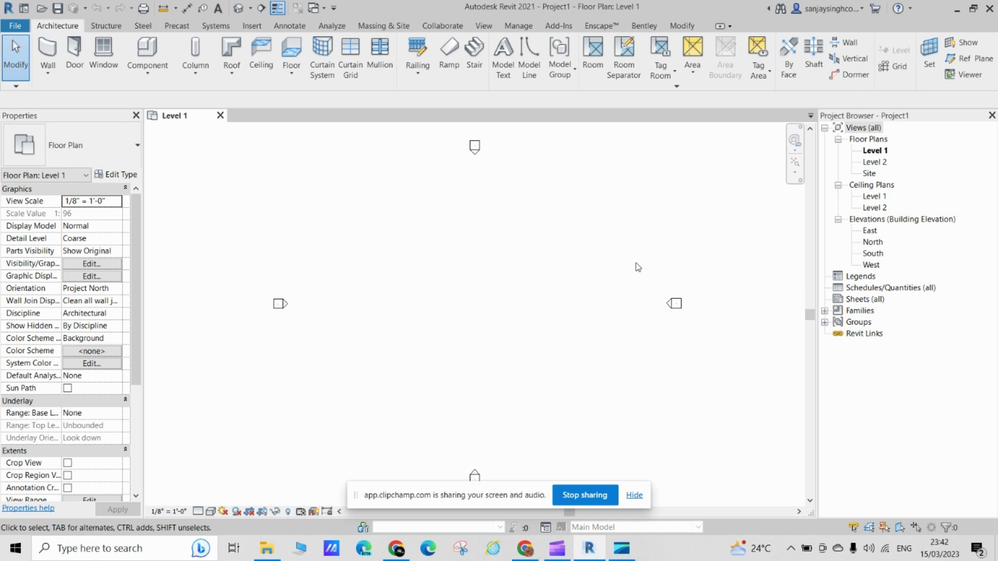
Launch New from Repository on the Bentley ribbon tab.
{"action": "left_click", "coordinate": [644, 26]}
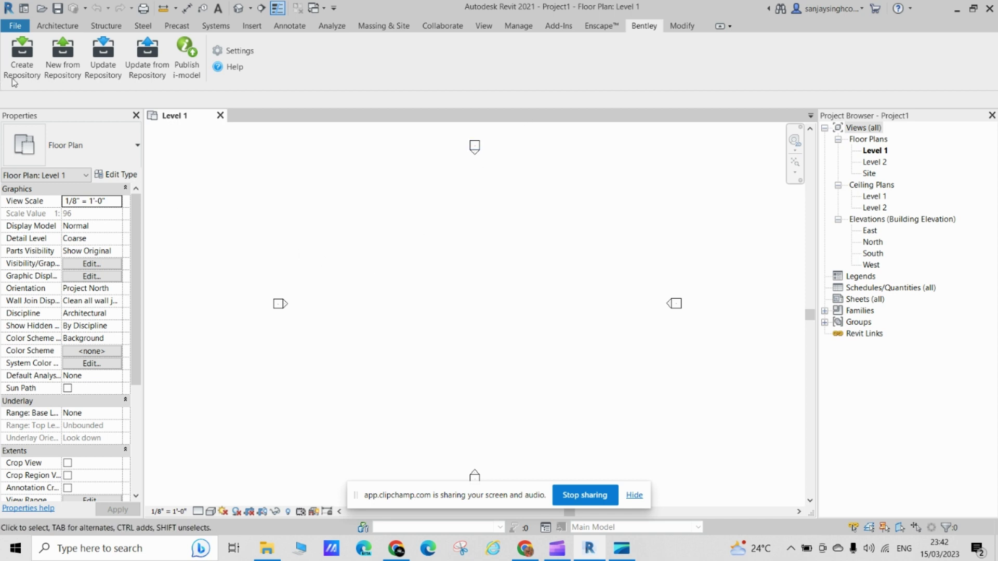
{"action": "left_click", "coordinate": [67, 69]}
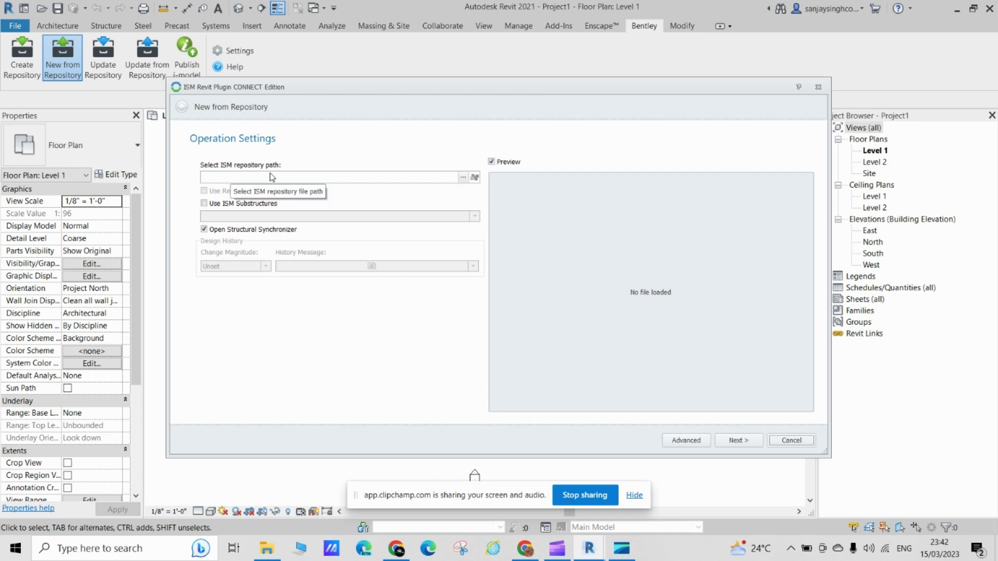
Choose E:\GHHJ\Villa Project_R2(Recovery).ism as the repository file.
{"action": "left_click", "coordinate": [463, 178]}
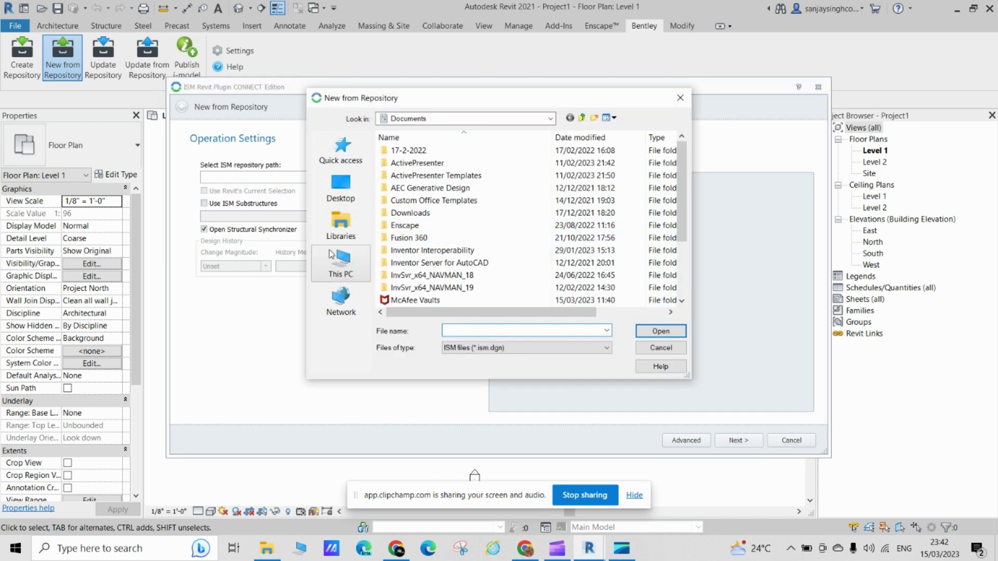
{"action": "left_click", "coordinate": [349, 195]}
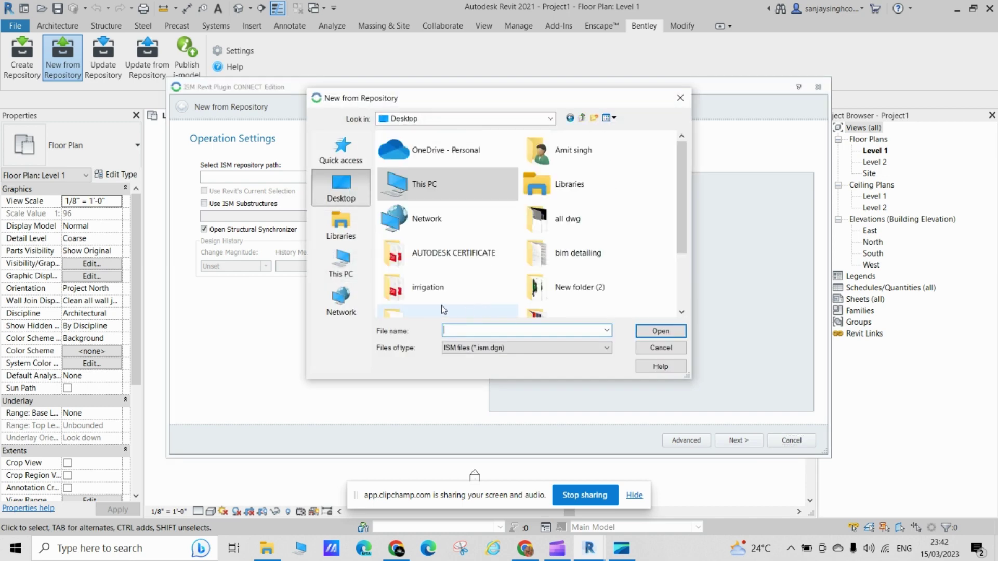
{"action": "scroll", "coordinate": [486, 254], "scroll_direction": "down", "scroll_amount": 2}
{"action": "scroll", "coordinate": [435, 192], "scroll_direction": "up", "scroll_amount": 3}
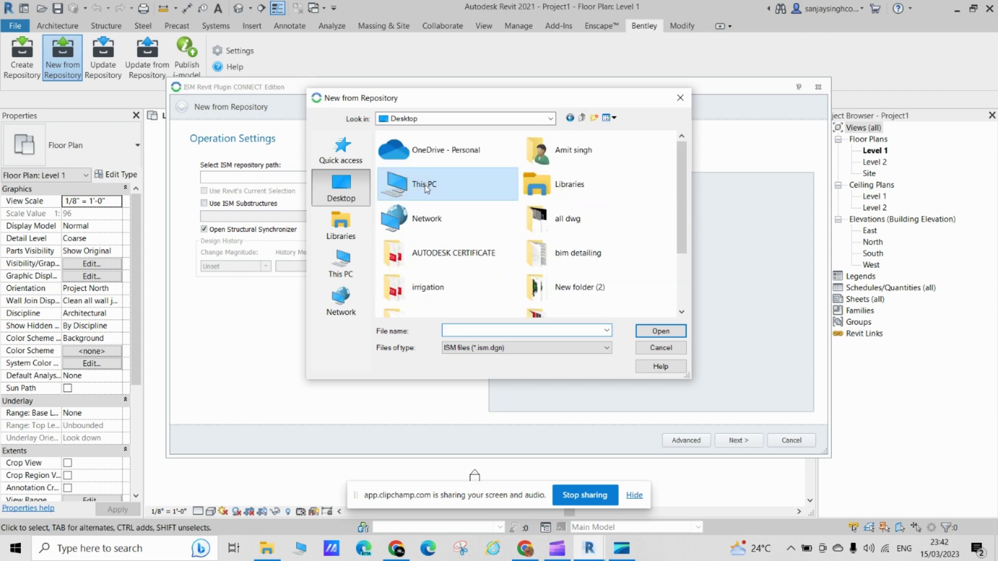
{"action": "double_click", "coordinate": [425, 188]}
{"action": "scroll", "coordinate": [468, 291], "scroll_direction": "down", "scroll_amount": 1}
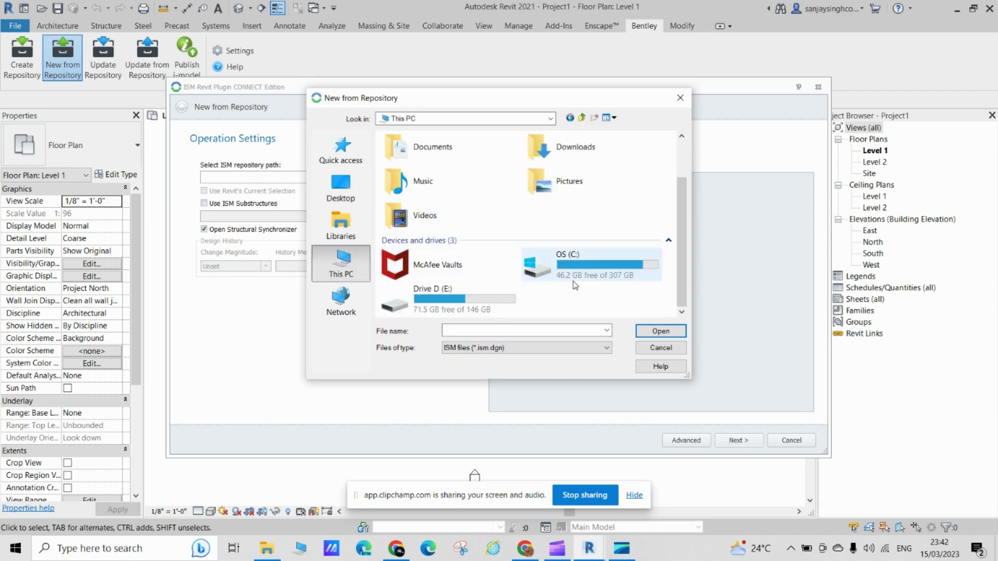
{"action": "double_click", "coordinate": [467, 292]}
{"action": "scroll", "coordinate": [439, 259], "scroll_direction": "down", "scroll_amount": 3}
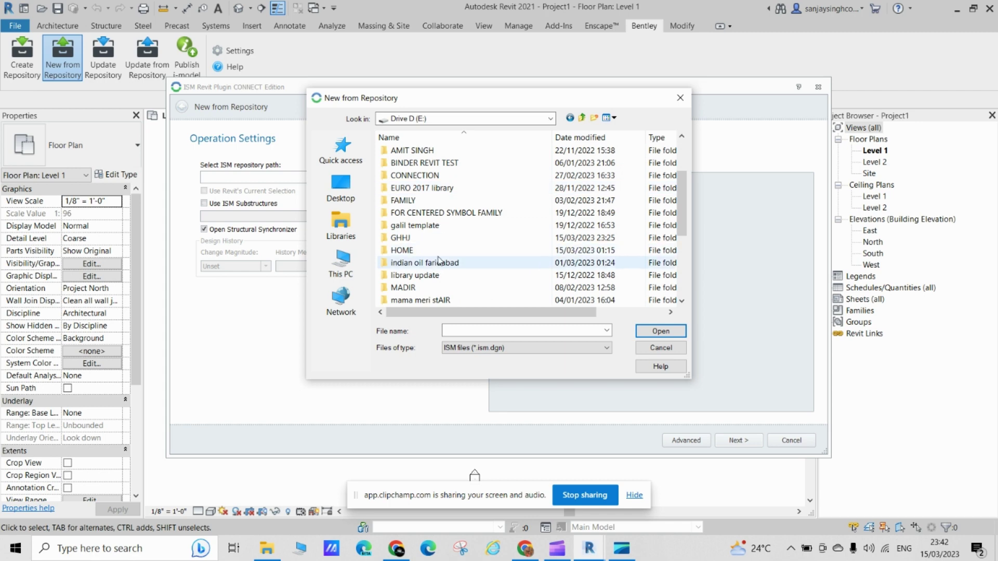
{"action": "double_click", "coordinate": [429, 237]}
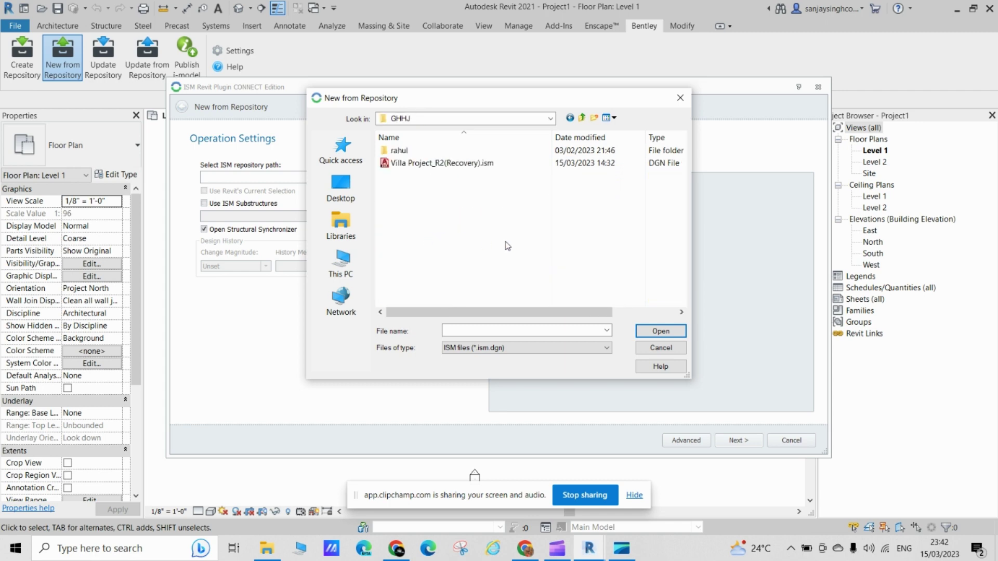
{"action": "left_click", "coordinate": [439, 165]}
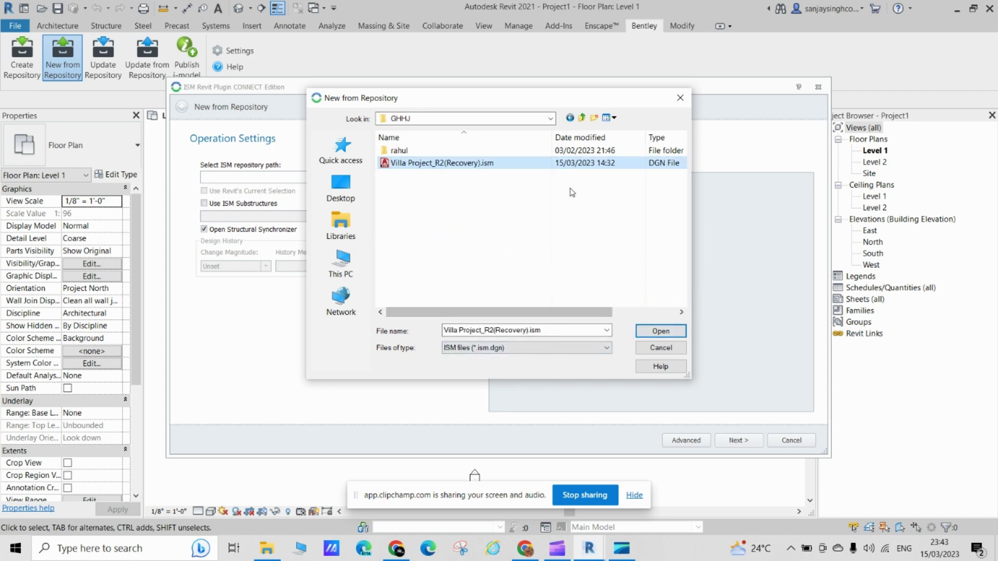
{"action": "left_click", "coordinate": [654, 331]}
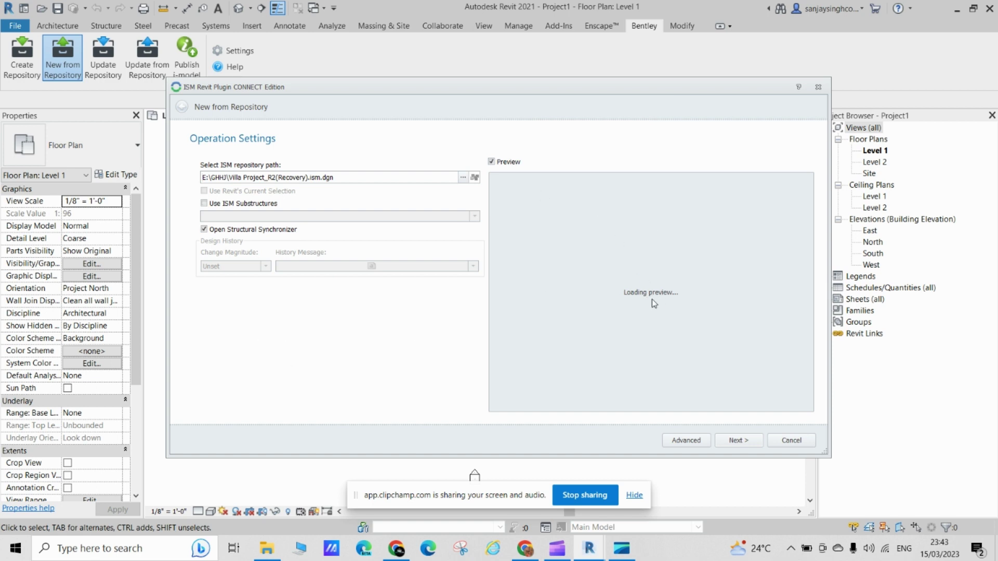
Read the repository into Synchronizer, close the workflows window, and zoom the villa model.
{"action": "left_click", "coordinate": [740, 441]}
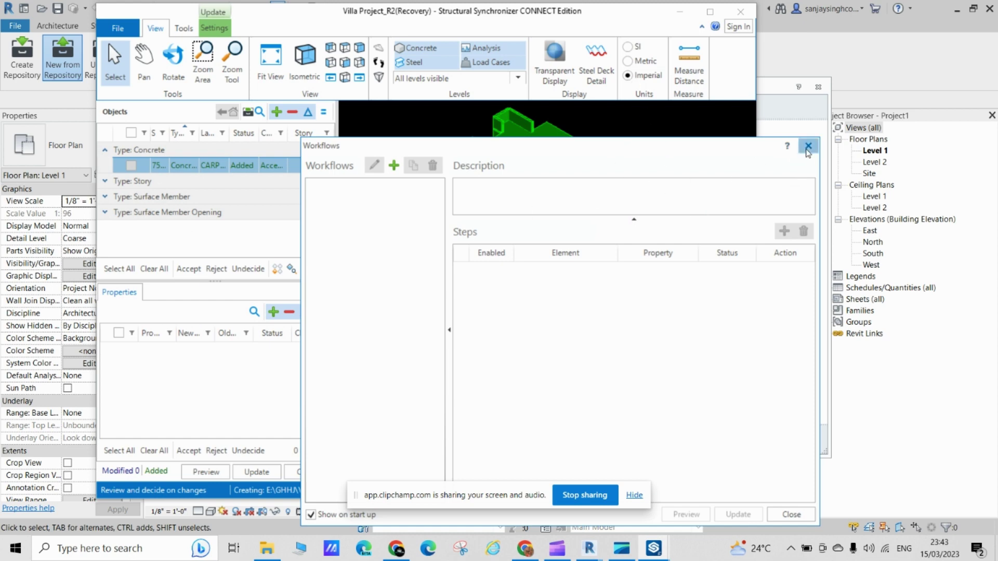
{"action": "left_click", "coordinate": [808, 145]}
{"action": "scroll", "coordinate": [485, 288], "scroll_direction": "up", "scroll_amount": 3}
{"action": "scroll", "coordinate": [521, 272], "scroll_direction": "up", "scroll_amount": 2}
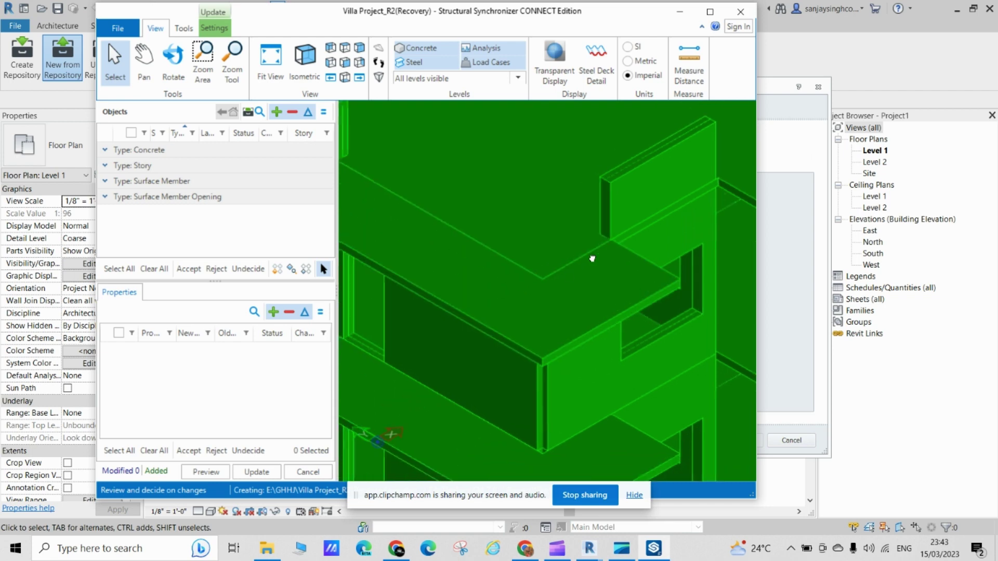
{"action": "scroll", "coordinate": [592, 258], "scroll_direction": "down", "scroll_amount": 5}
{"action": "scroll", "coordinate": [571, 308], "scroll_direction": "down", "scroll_amount": 3}
{"action": "scroll", "coordinate": [570, 307], "scroll_direction": "up", "scroll_amount": 3}
{"action": "scroll", "coordinate": [546, 263], "scroll_direction": "up", "scroll_amount": 3}
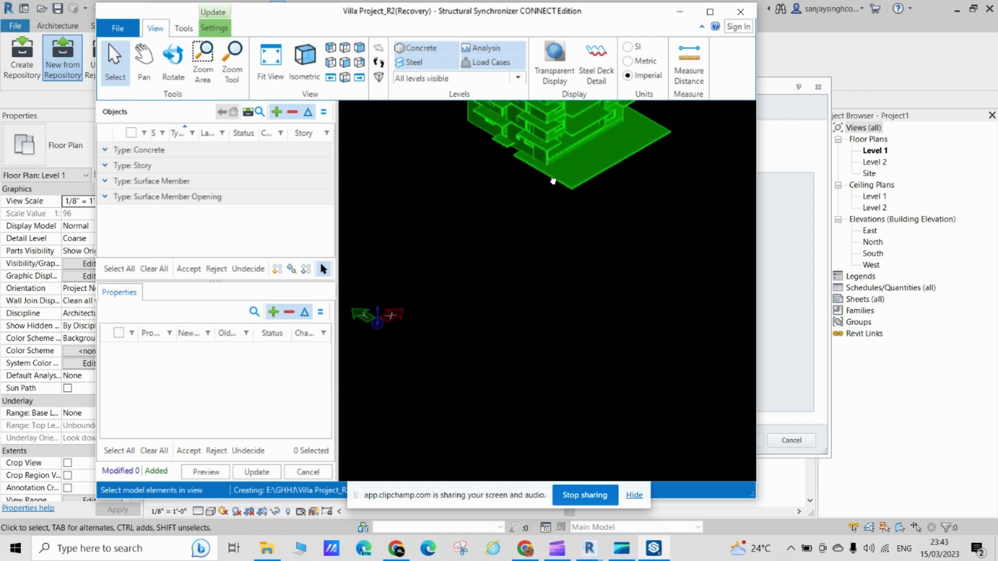
{"action": "scroll", "coordinate": [556, 352], "scroll_direction": "down", "scroll_amount": 3}
{"action": "scroll", "coordinate": [556, 376], "scroll_direction": "up", "scroll_amount": 3}
{"action": "scroll", "coordinate": [535, 245], "scroll_direction": "up", "scroll_amount": 2}
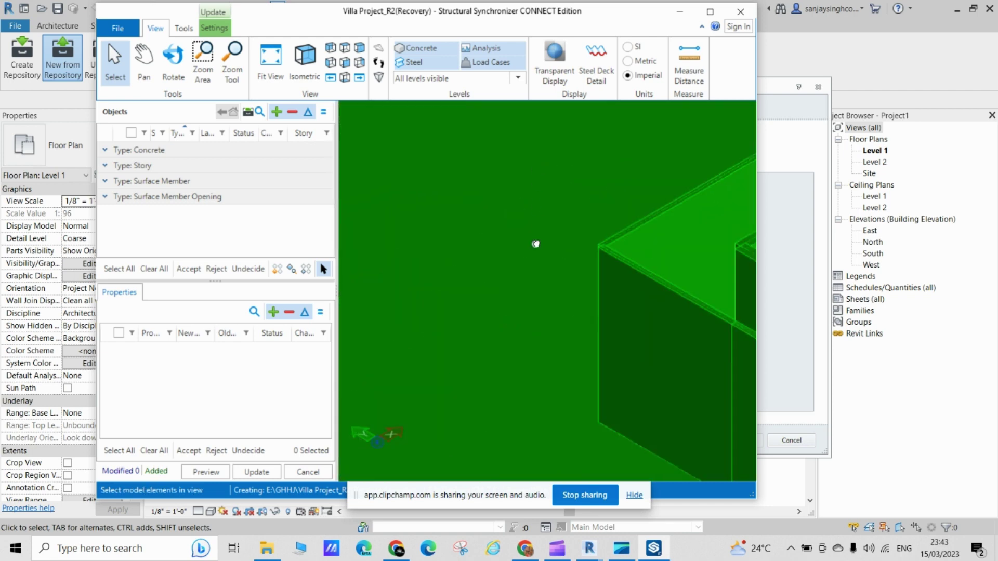
{"action": "scroll", "coordinate": [516, 218], "scroll_direction": "down", "scroll_amount": 3}
Pan and zoom around the villa model to inspect a roof corner.
{"action": "middle_click_drag", "start_coordinate": [521, 266], "coordinate": [526, 246]}
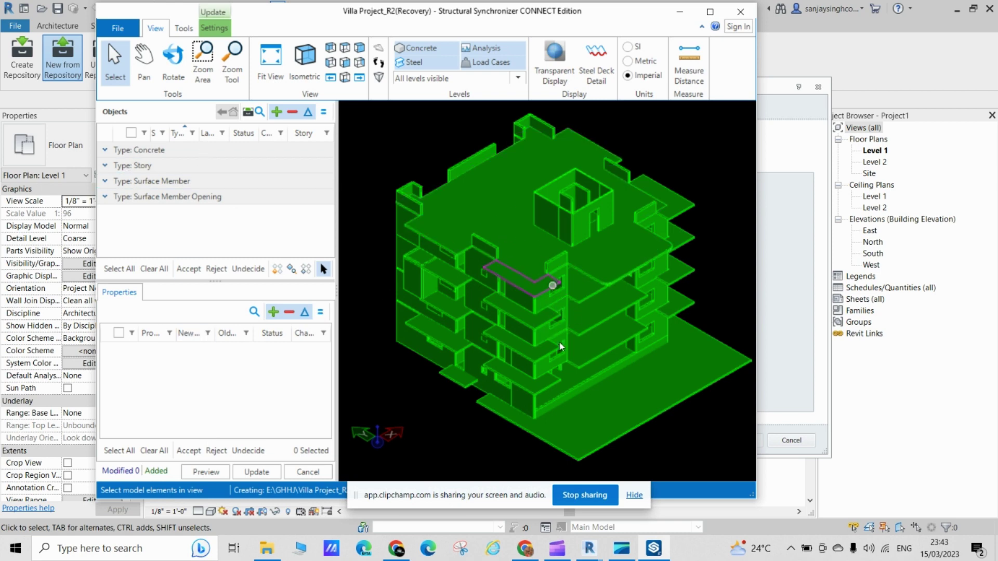
{"action": "scroll", "coordinate": [572, 382], "scroll_direction": "up", "scroll_amount": 3}
{"action": "scroll", "coordinate": [580, 385], "scroll_direction": "up", "scroll_amount": 2}
{"action": "scroll", "coordinate": [545, 400], "scroll_direction": "down", "scroll_amount": 5}
{"action": "scroll", "coordinate": [520, 410], "scroll_direction": "up", "scroll_amount": 1}
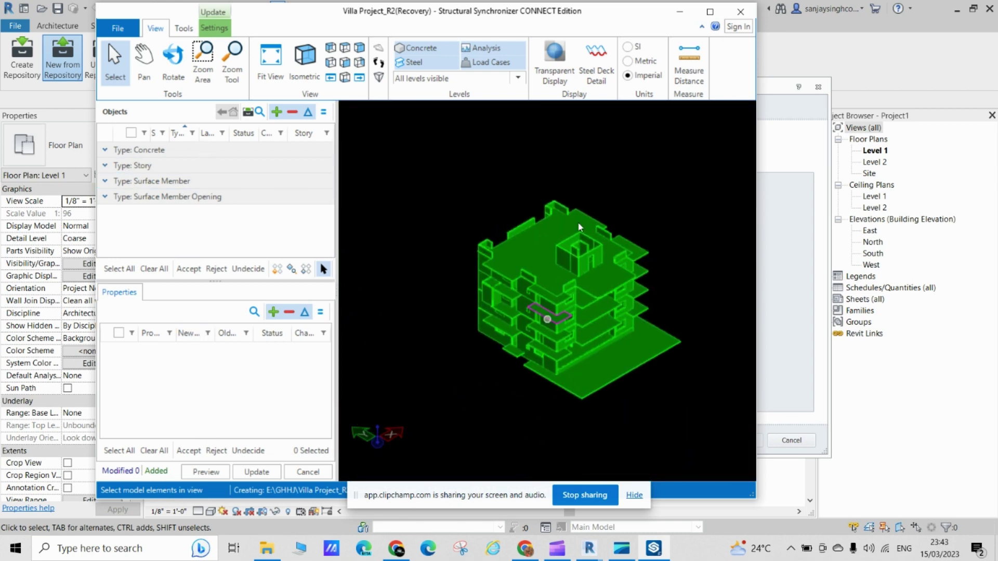
{"action": "scroll", "coordinate": [598, 312], "scroll_direction": "up", "scroll_amount": 5}
{"action": "middle_click_drag", "start_coordinate": [614, 274], "coordinate": [596, 176]}
{"action": "scroll", "coordinate": [596, 175], "scroll_direction": "down", "scroll_amount": 5}
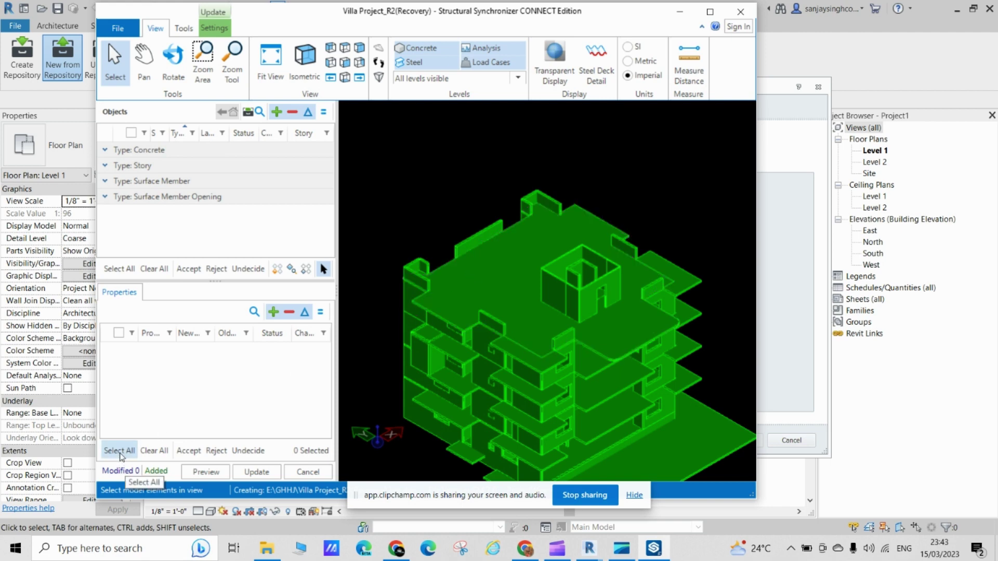
Accept all incoming Concrete, Story and Surface Member objects and apply the update.
{"action": "left_click", "coordinate": [119, 268]}
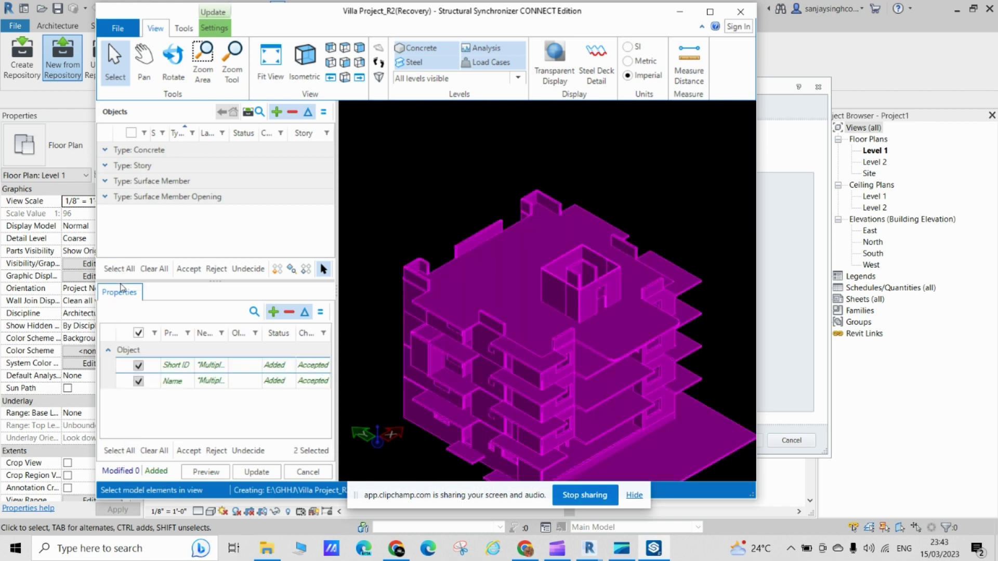
{"action": "scroll", "coordinate": [494, 336], "scroll_direction": "down", "scroll_amount": 3}
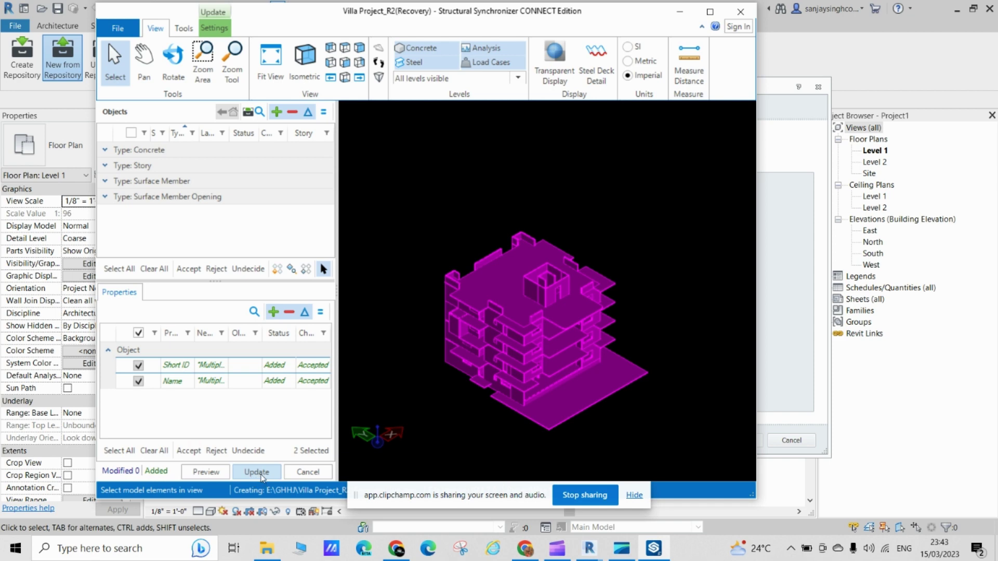
{"action": "left_click", "coordinate": [263, 474]}
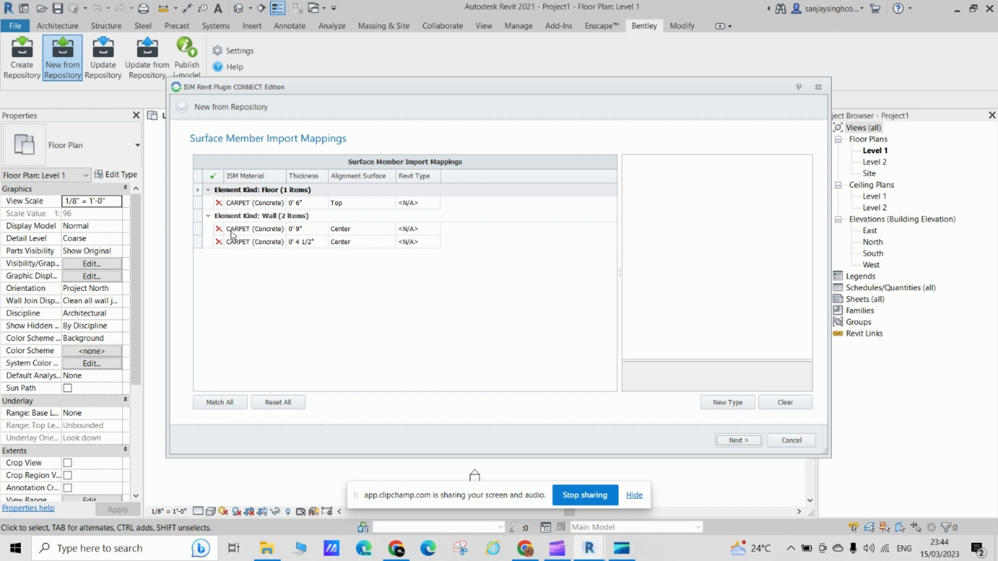
Match the surface members to ISM_Floor and ISM_Wall Concrete types and run the import.
{"action": "left_click", "coordinate": [218, 404]}
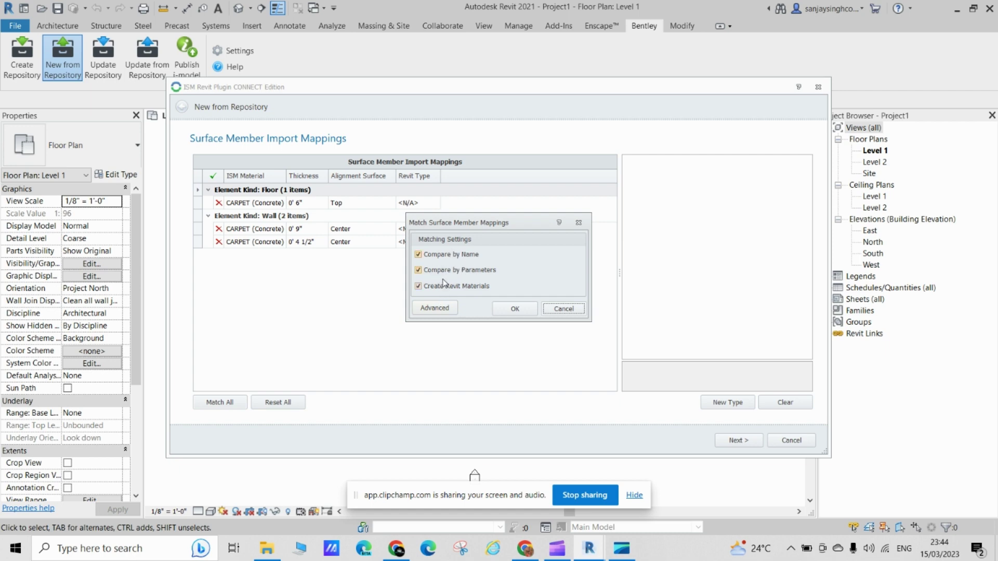
{"action": "left_click", "coordinate": [515, 308]}
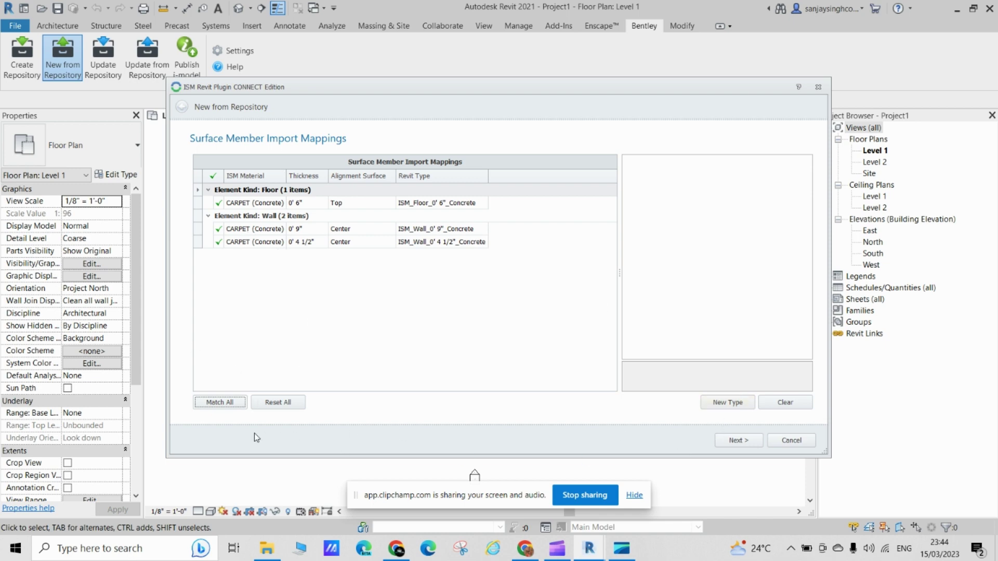
{"action": "left_click", "coordinate": [740, 441]}
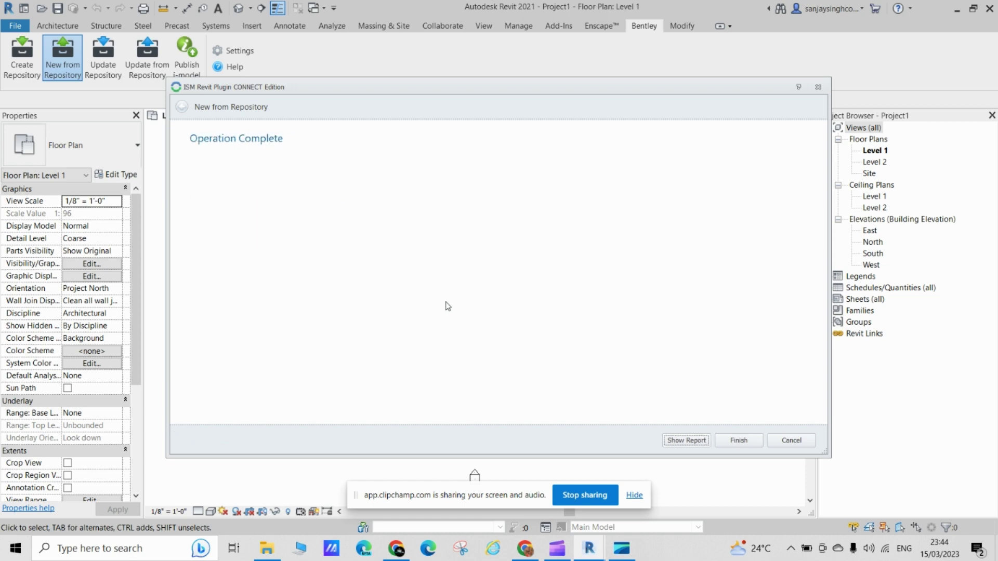
Finish the import, unjoining failed joins and deleting the too-short line elements.
{"action": "left_click", "coordinate": [736, 442]}
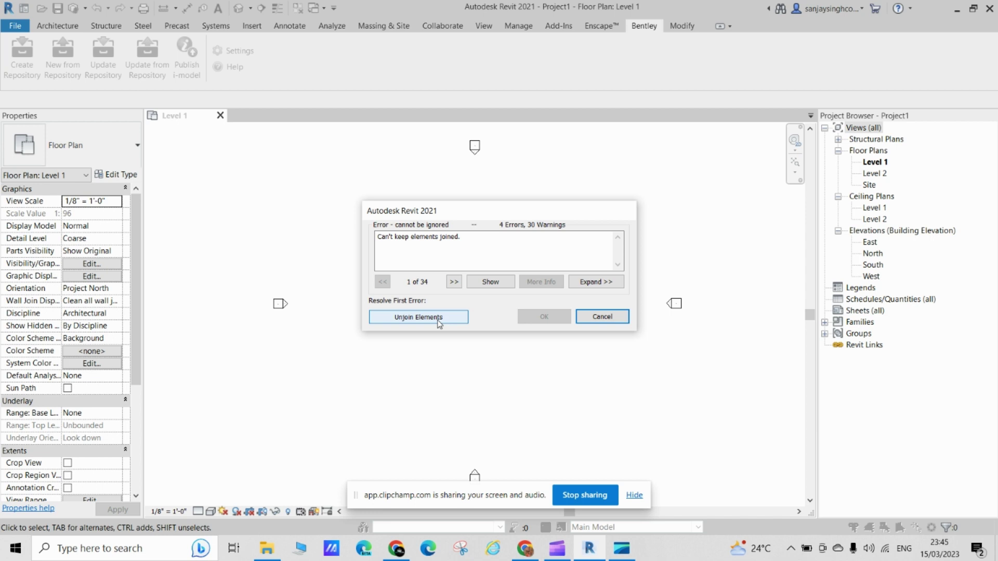
{"action": "left_click", "coordinate": [438, 320]}
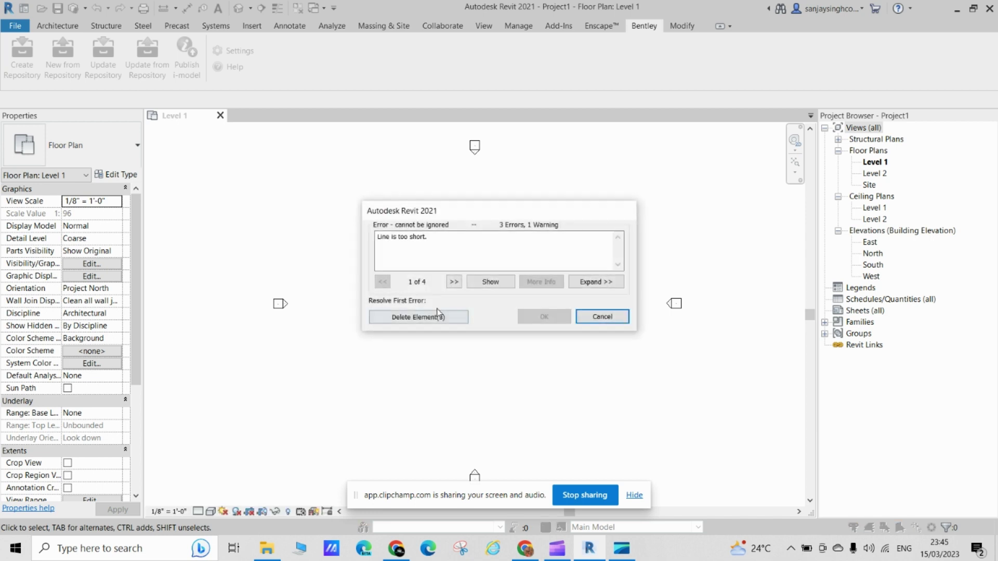
{"action": "left_click", "coordinate": [425, 319]}
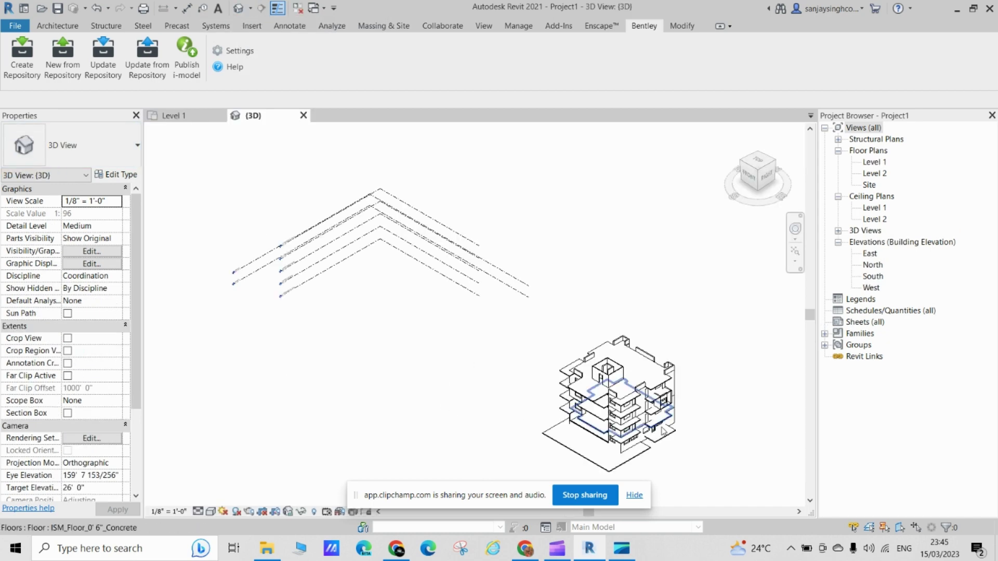
Frame the villa in the {3D} view and set its visual style to Shaded.
{"action": "scroll", "coordinate": [592, 284], "scroll_direction": "up", "scroll_amount": 3}
{"action": "scroll", "coordinate": [572, 276], "scroll_direction": "up", "scroll_amount": 3}
{"action": "scroll", "coordinate": [596, 407], "scroll_direction": "down", "scroll_amount": 3}
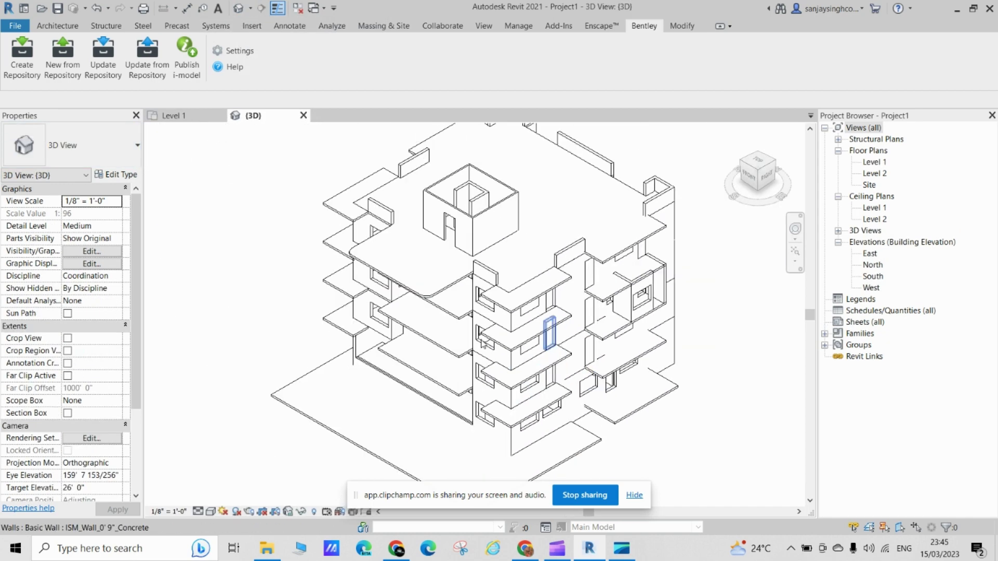
{"action": "scroll", "coordinate": [596, 407], "scroll_direction": "down", "scroll_amount": 2}
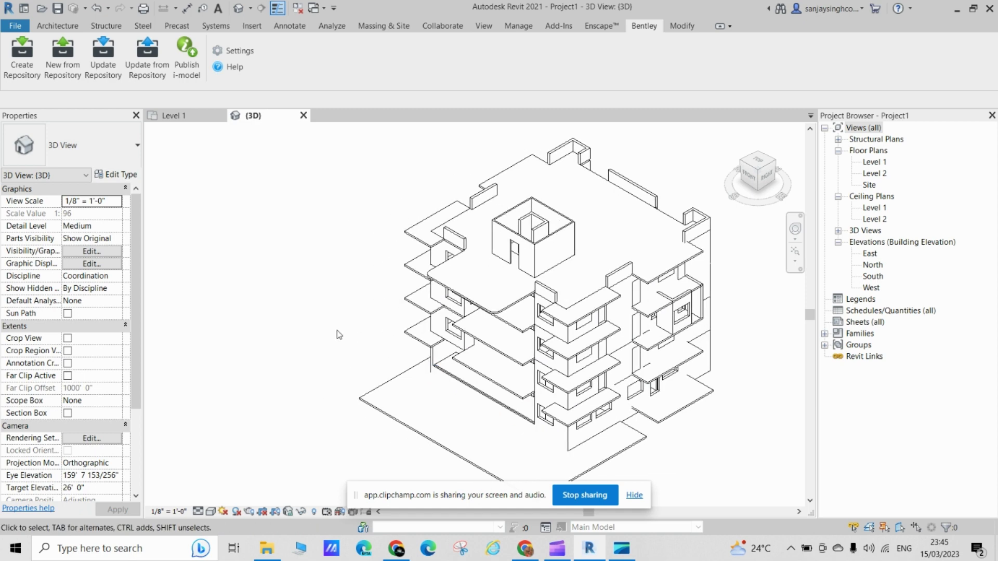
{"action": "scroll", "coordinate": [540, 333], "scroll_direction": "up", "scroll_amount": 2}
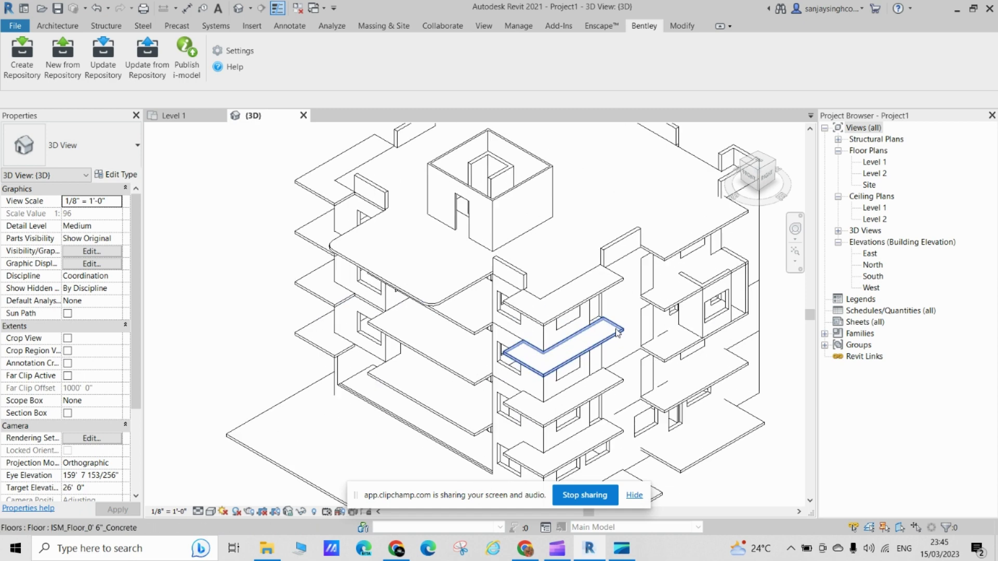
{"action": "scroll", "coordinate": [619, 345], "scroll_direction": "up", "scroll_amount": 1}
{"action": "scroll", "coordinate": [556, 312], "scroll_direction": "down", "scroll_amount": 3}
{"action": "mouse_move", "coordinate": [513, 442]}
{"action": "middle_mouse_down"}
{"action": "mouse_move", "coordinate": [487, 389]}
{"action": "mouse_move", "coordinate": [484, 410]}
{"action": "middle_mouse_up"}
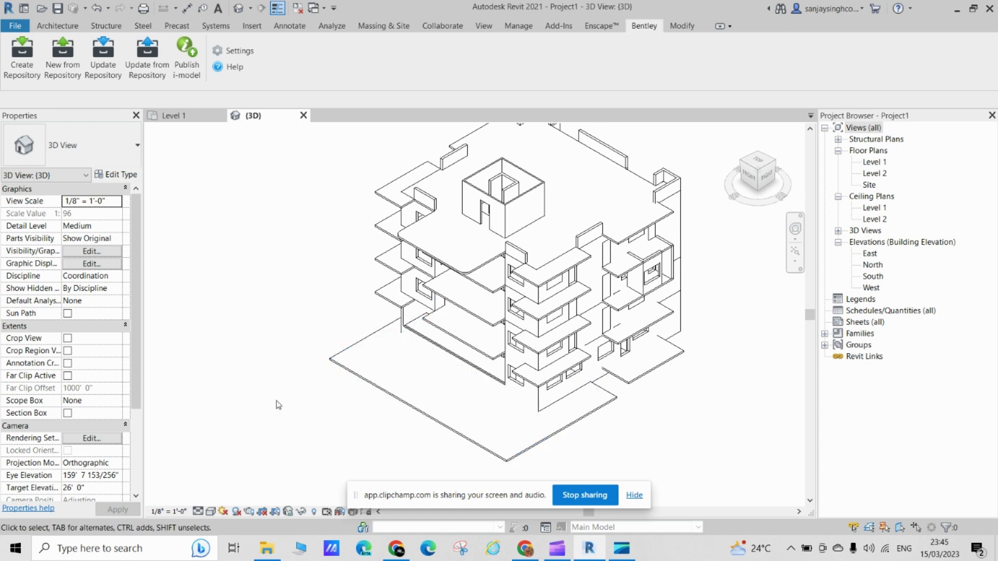
{"action": "left_click", "coordinate": [210, 512]}
{"action": "left_click", "coordinate": [274, 493]}
Zoom and pan to inspect the shaded concrete floors and walls.
{"action": "scroll", "coordinate": [591, 218], "scroll_direction": "up", "scroll_amount": 5}
{"action": "middle_click_drag", "start_coordinate": [571, 208], "coordinate": [522, 164]}
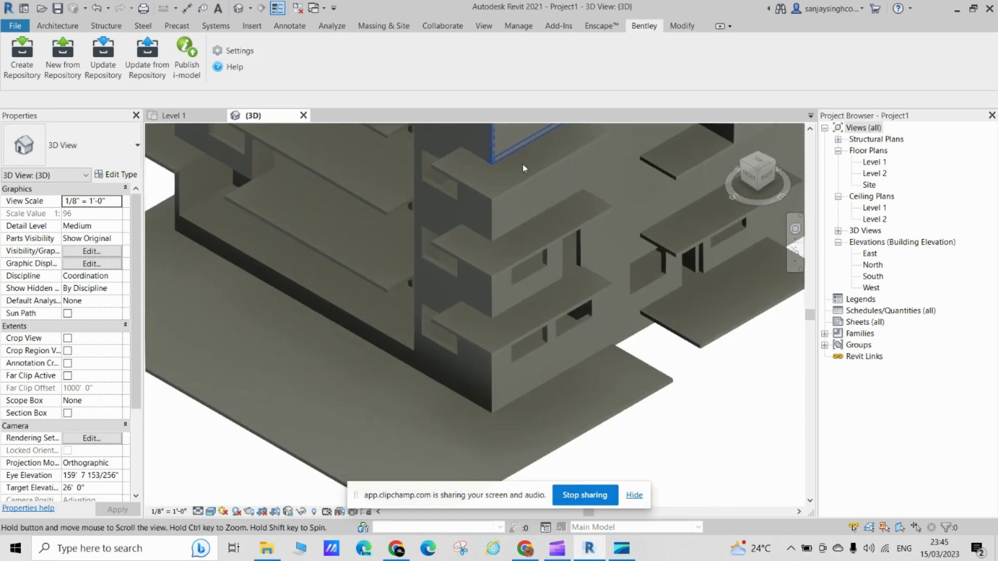
{"action": "scroll", "coordinate": [523, 164], "scroll_direction": "down", "scroll_amount": 2}
{"action": "scroll", "coordinate": [522, 164], "scroll_direction": "down", "scroll_amount": 2}
{"action": "scroll", "coordinate": [523, 164], "scroll_direction": "down", "scroll_amount": 2}
{"action": "middle_click_drag", "start_coordinate": [592, 285], "coordinate": [601, 283]}
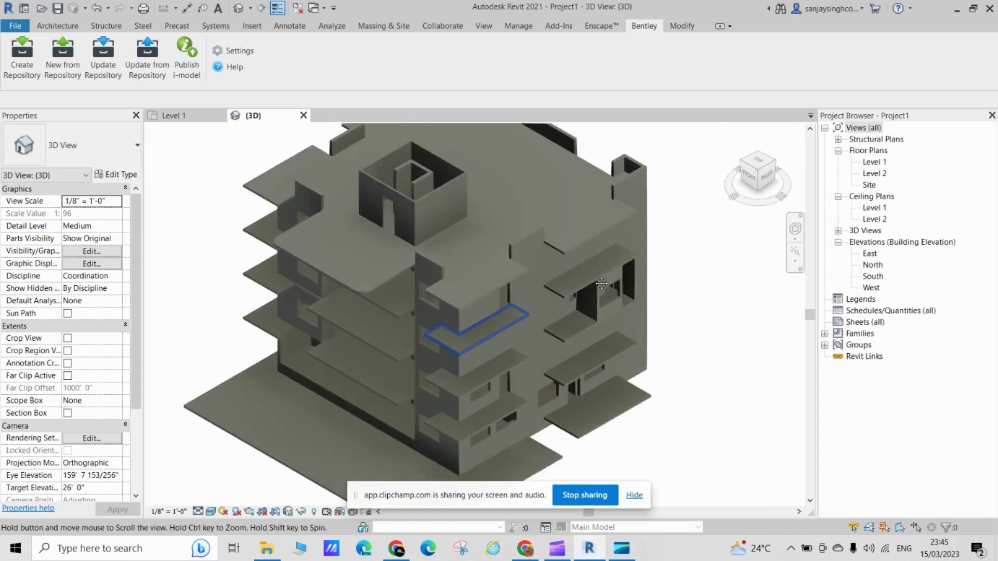
{"action": "scroll", "coordinate": [601, 283], "scroll_direction": "up", "scroll_amount": 2}
{"action": "scroll", "coordinate": [605, 280], "scroll_direction": "down", "scroll_amount": 3}
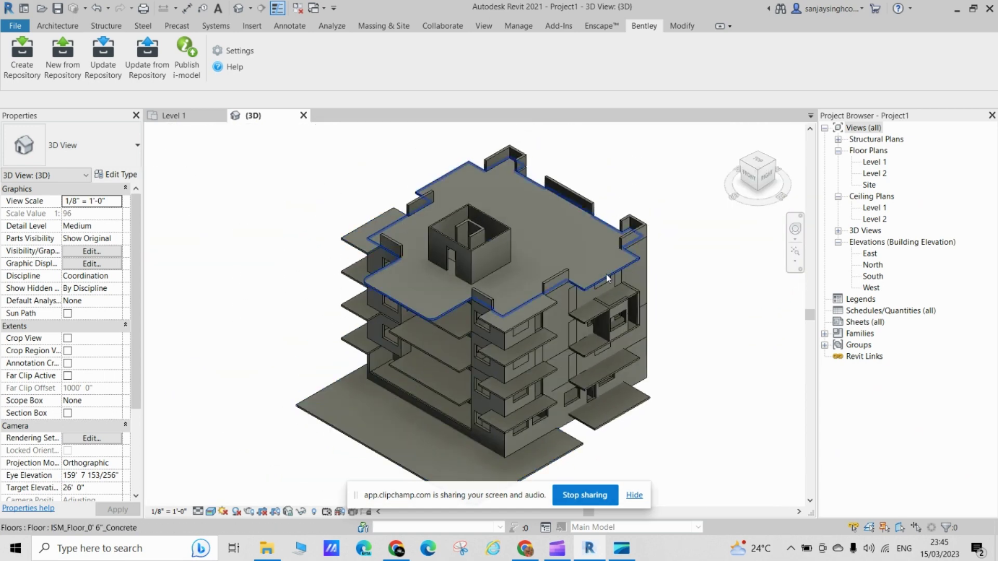